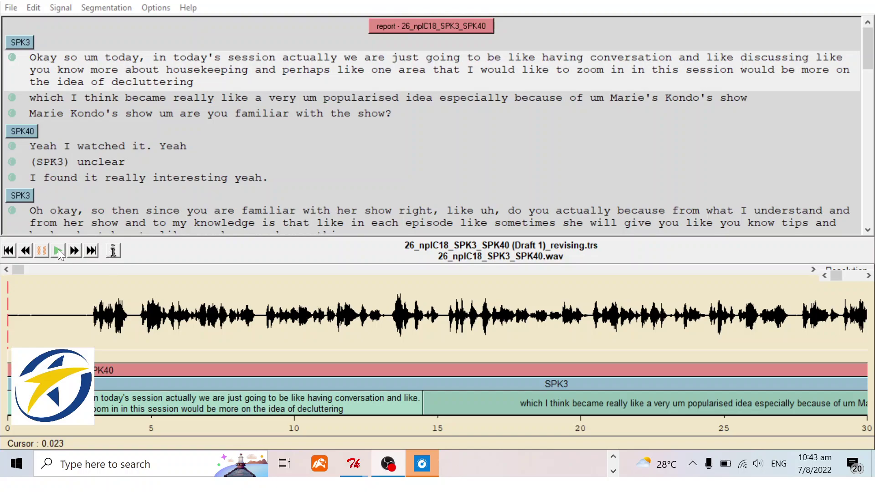
Play the opening SPK3 audio from the start, with the caret at 'housekeeping'
click(58, 249)
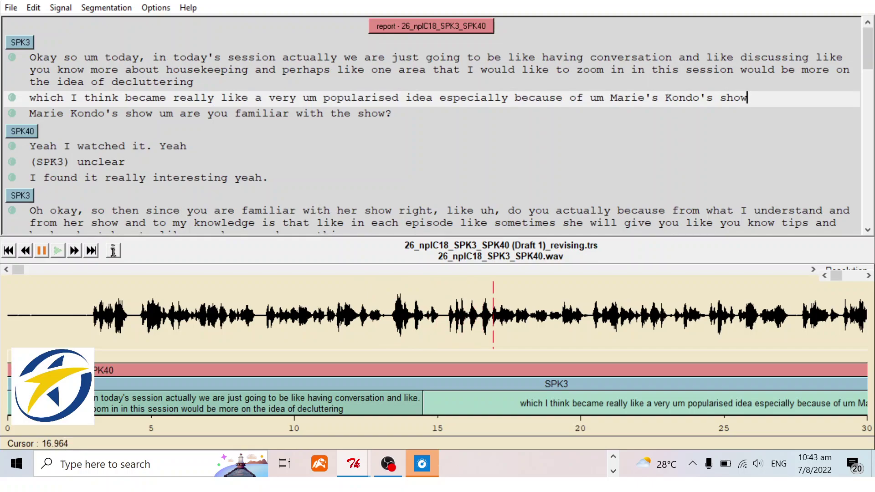
click(43, 250)
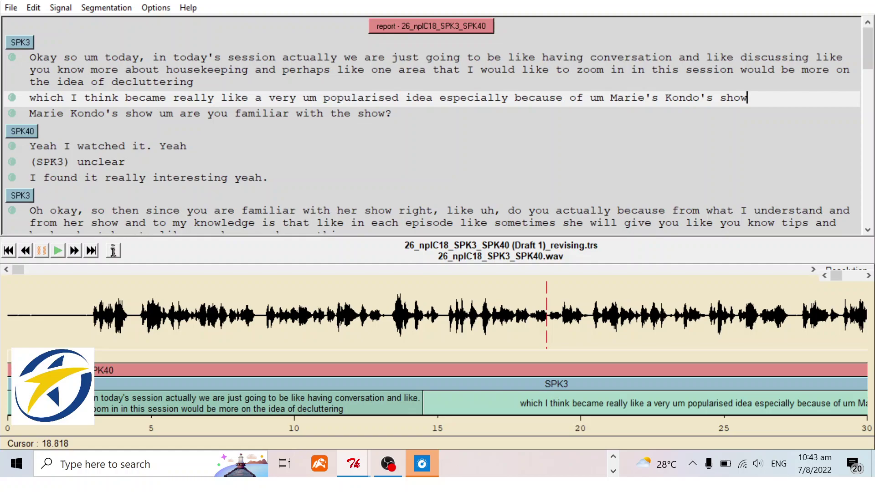
click(221, 69)
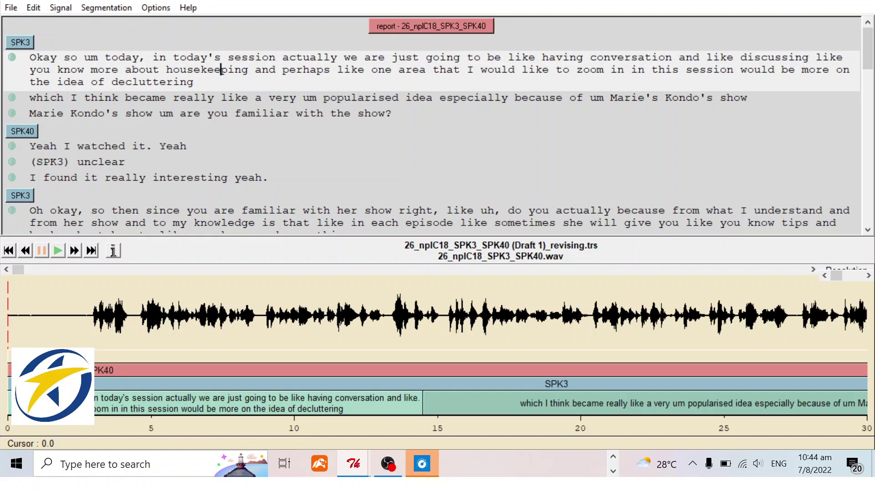
key(Tab)
Insert a breakpoint at 15.143 s, creating an empty SPK3 segment
click(442, 319)
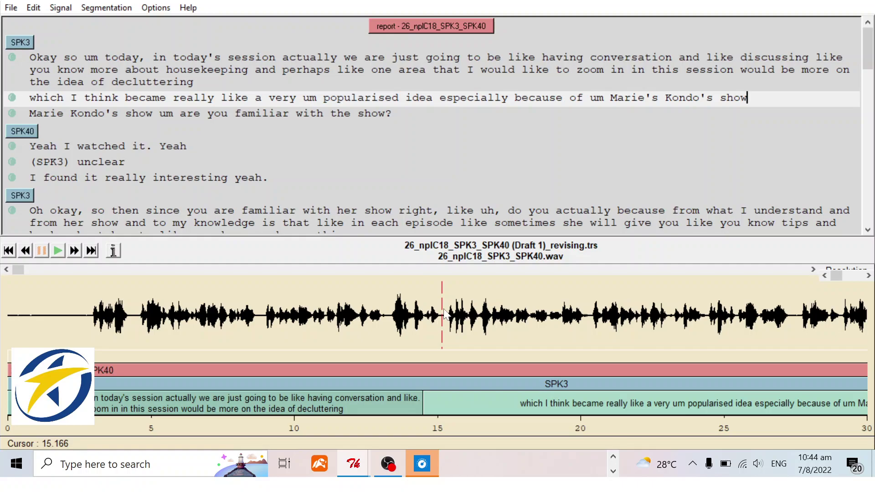
click(441, 312)
click(441, 314)
key(Return)
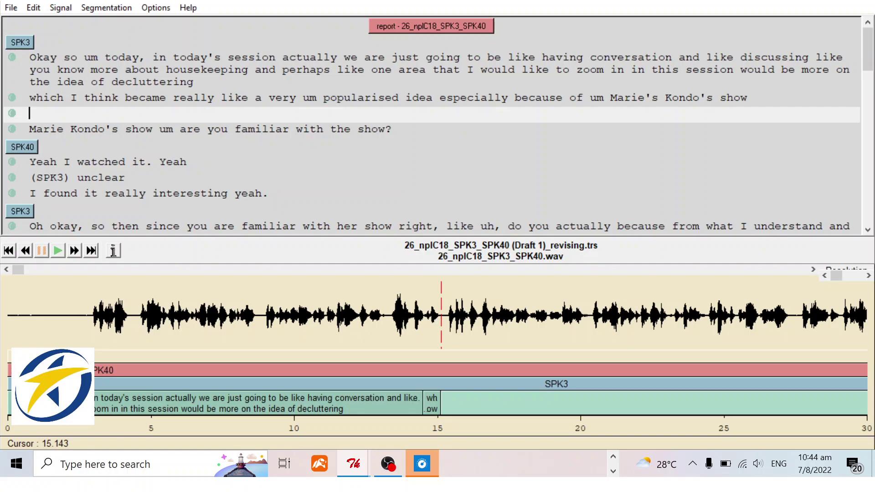
click(435, 319)
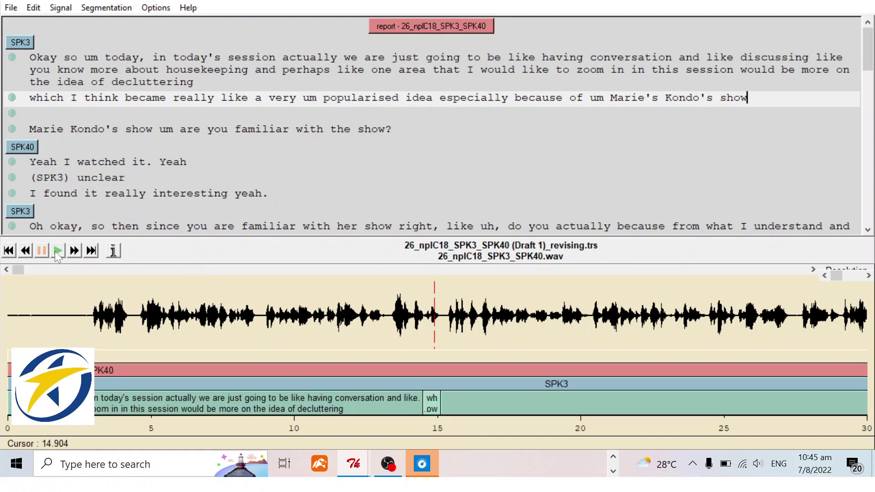
key(Tab)
key(Tab)
click(254, 69)
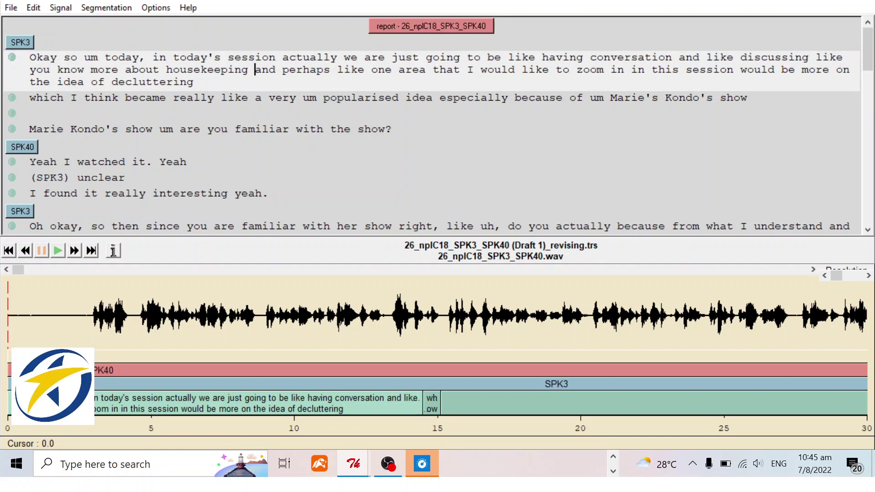
Move the 'and perhaps… decluttering' clause from the first segment to the start of the next
key(shift+End)
key(ctrl+c)
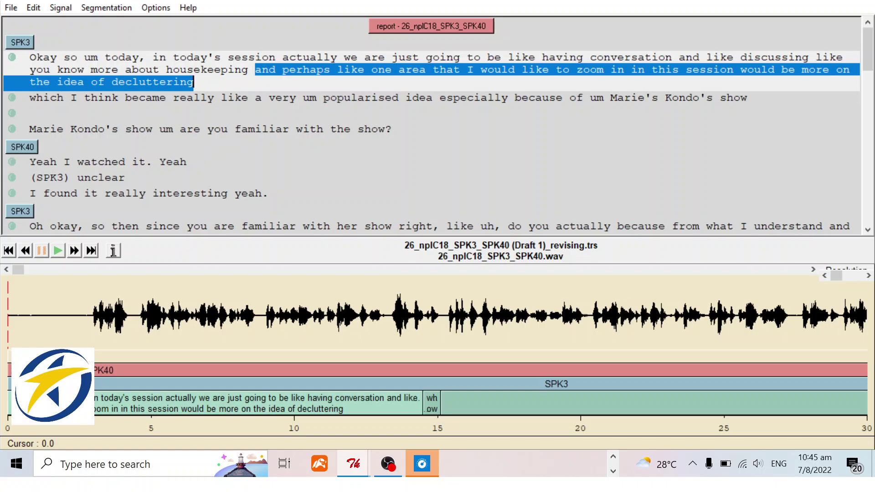
key(Delete)
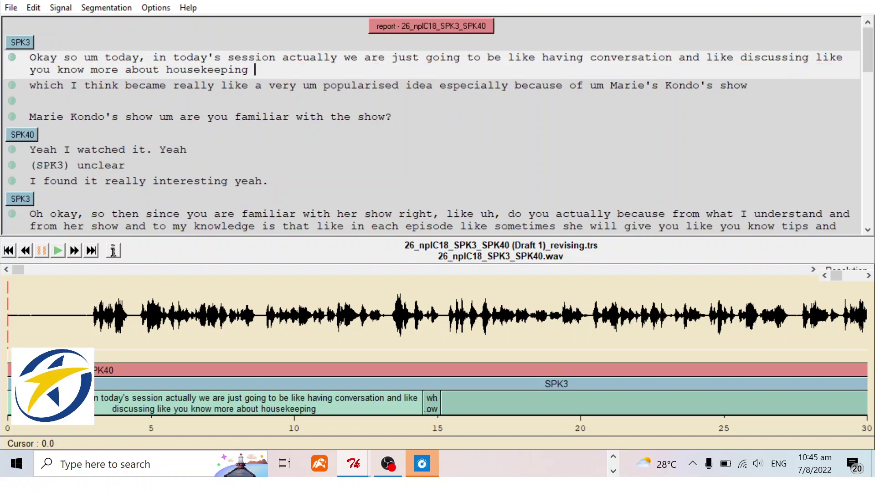
key(Right)
key(ctrl+v)
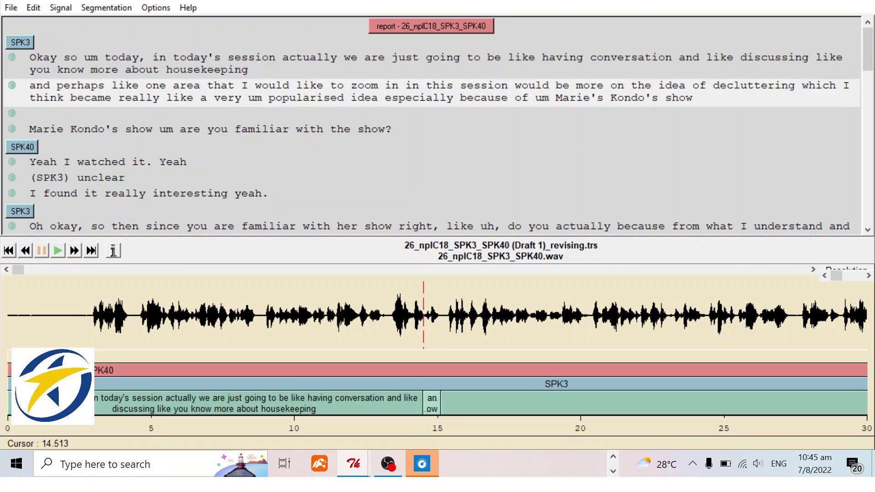
Replay the audio at the end of the second segment to check the boundary
key(Up)
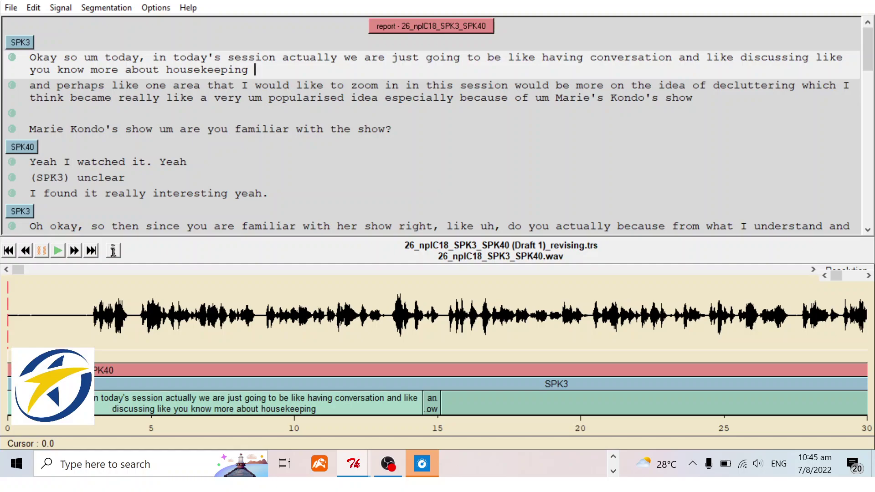
click(693, 98)
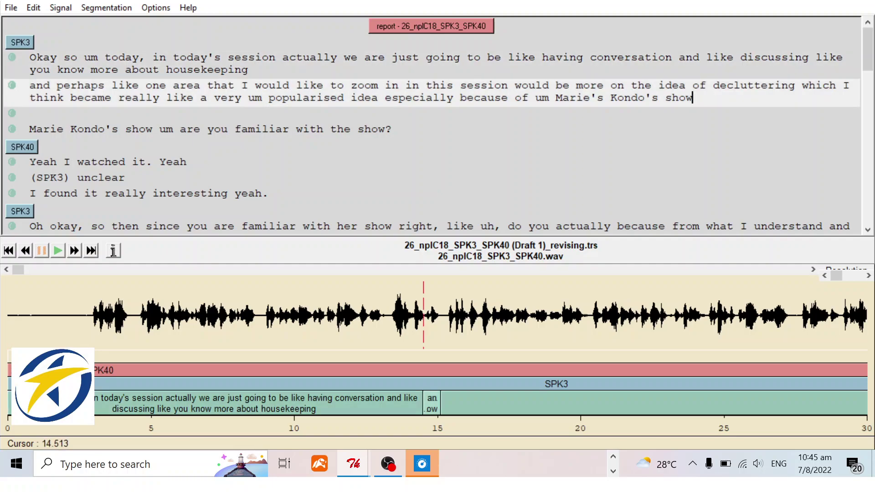
key(Tab)
key(Tab)
Delete the breakpoint at 14.785 s and select the text 'and perhaps' through 'Kondo's show'
click(431, 318)
click(109, 9)
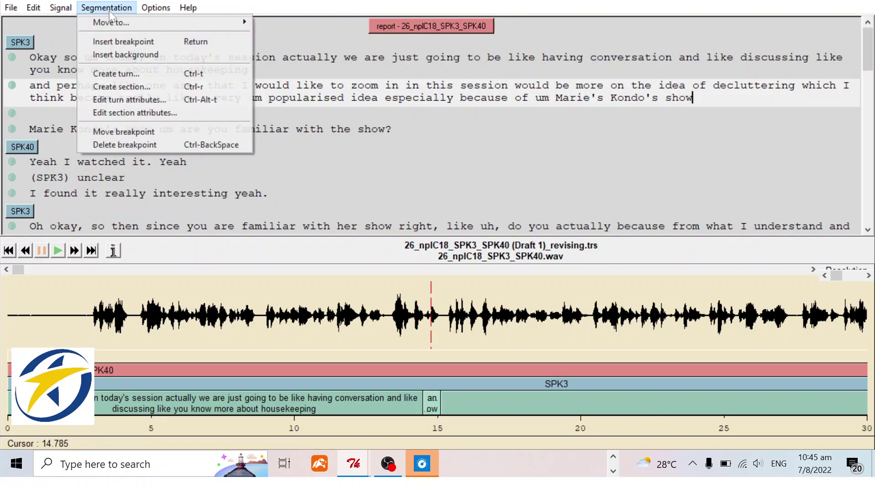
click(116, 146)
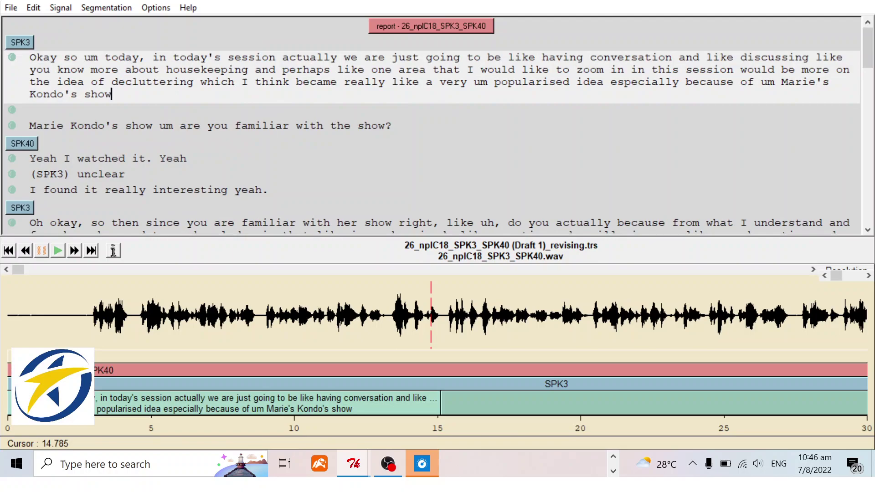
click(180, 69)
drag(254, 69, 111, 95)
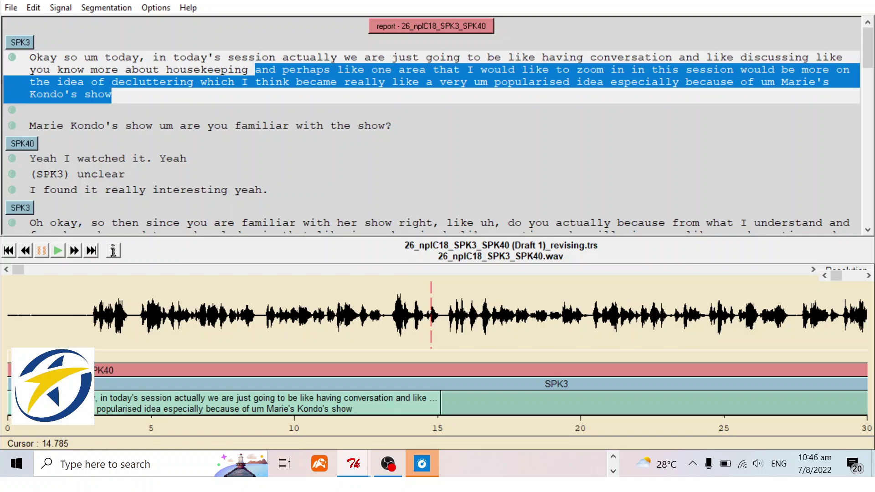
Move the 'and perhaps… Kondo's show' text into the empty segment after 'housekeeping'
key(ctrl+x)
key(Return)
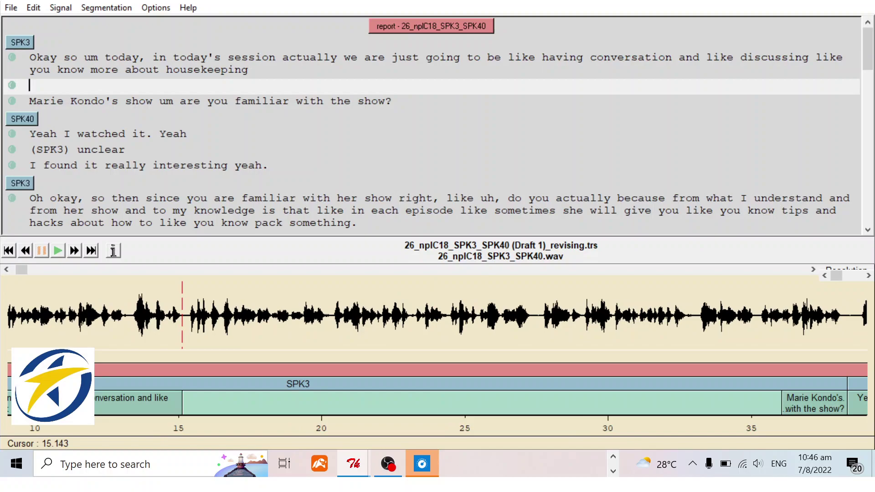
key(ctrl+v)
Save the .trs transcript and dismiss the save confirmation
key(ctrl+s)
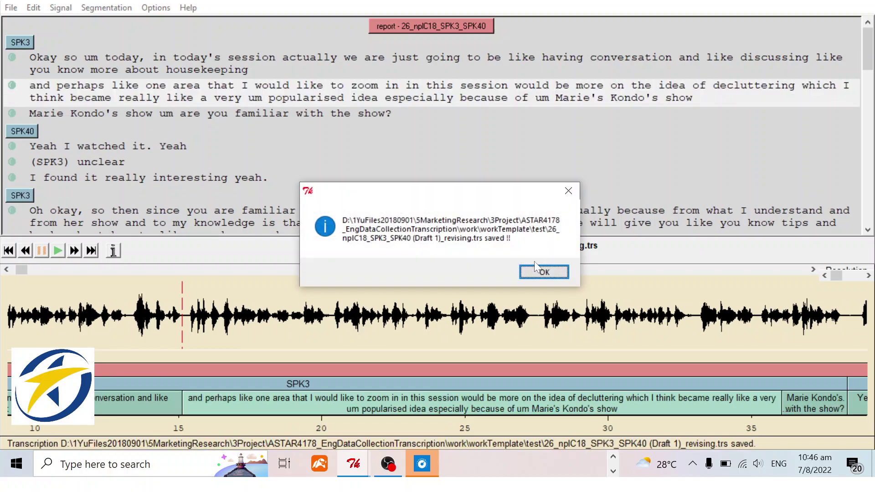
click(537, 271)
click(256, 70)
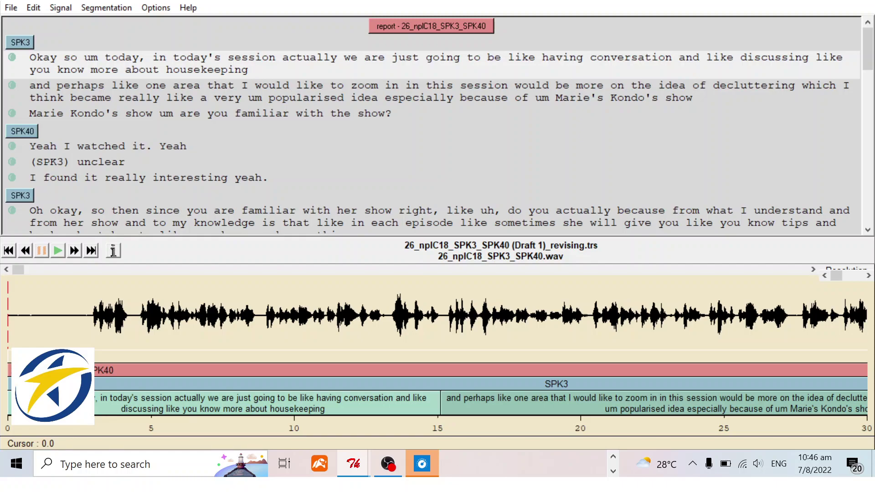
key(Tab)
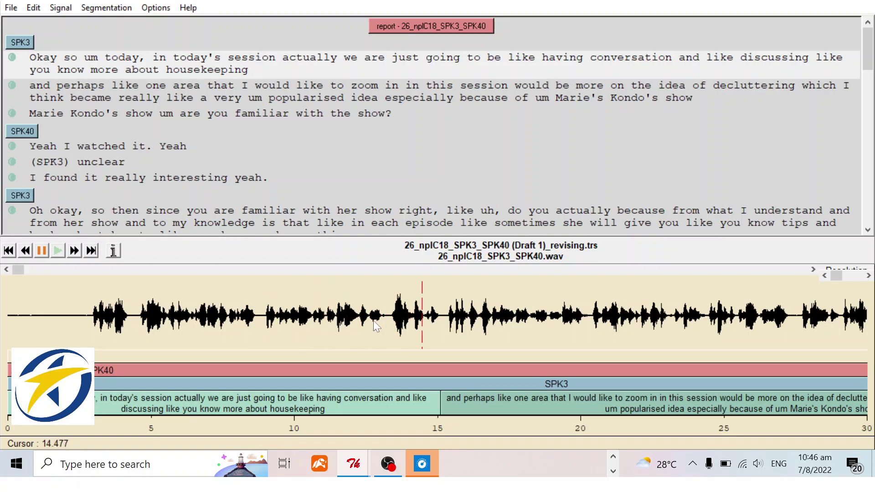
key(Tab)
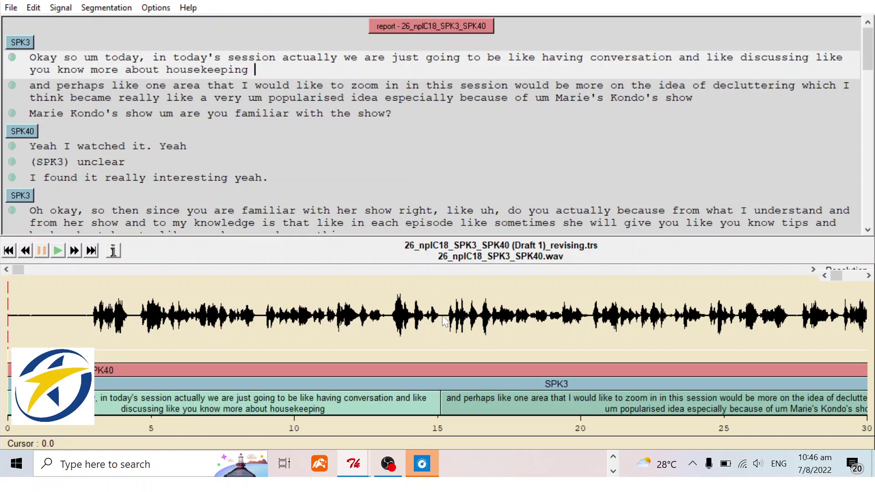
click(375, 411)
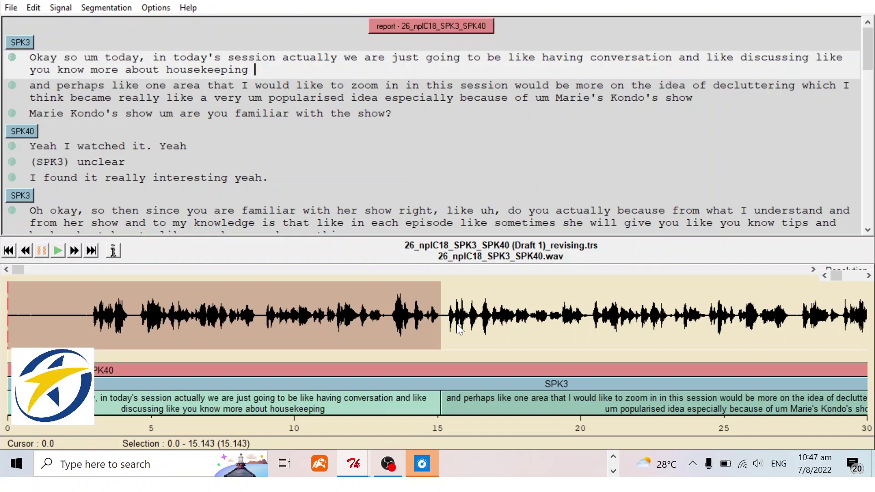
key(Down)
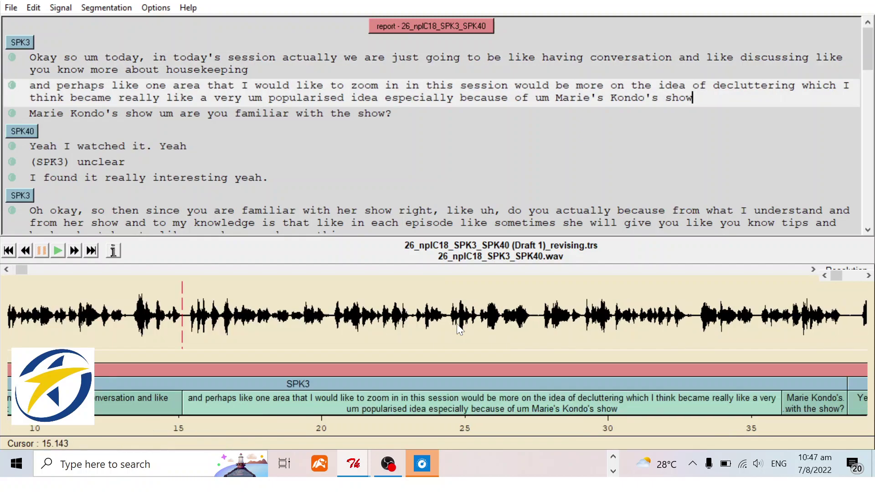
key(Tab)
Check the 'Marie Kondo's show um are you familiar with the show?' text and select its 36.035–38.332 s audio
key(Down)
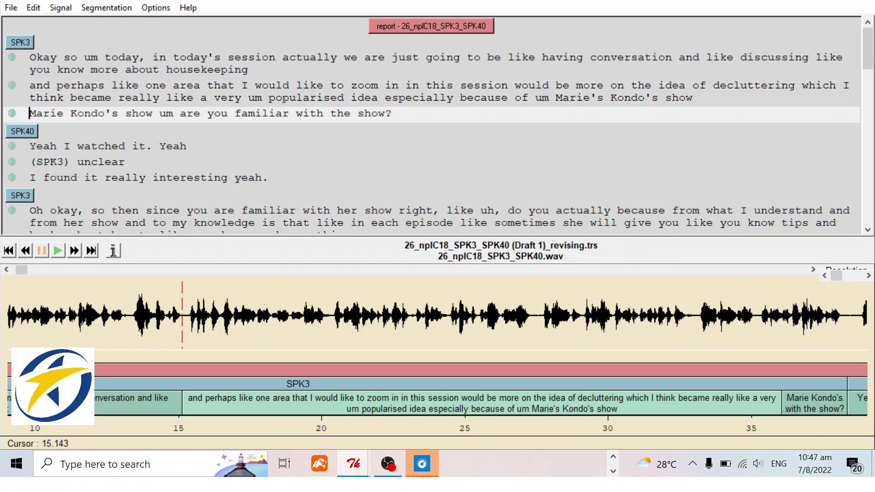
key(ctrl+shift+Right)
key(ctrl+shift+Right)
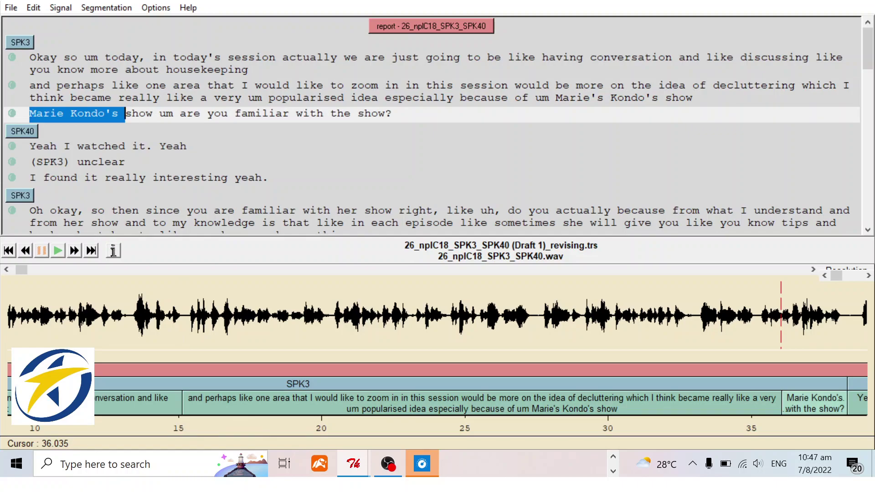
key(Left)
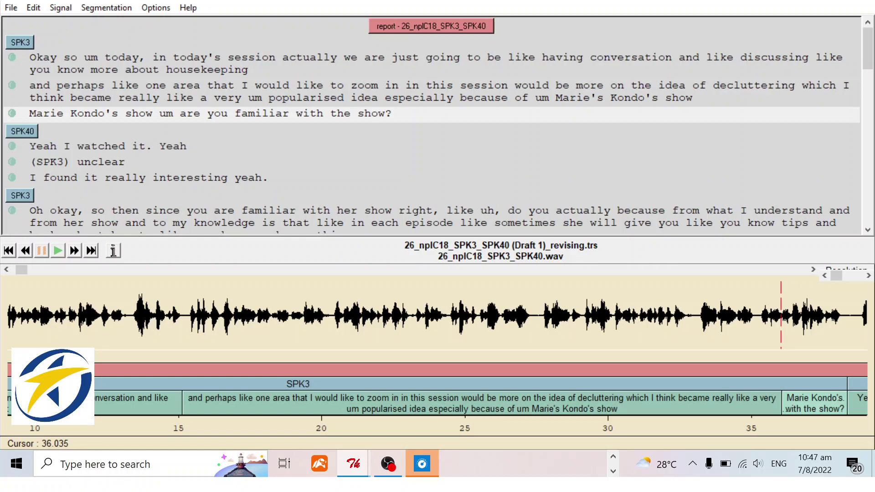
drag(29, 86, 36, 113)
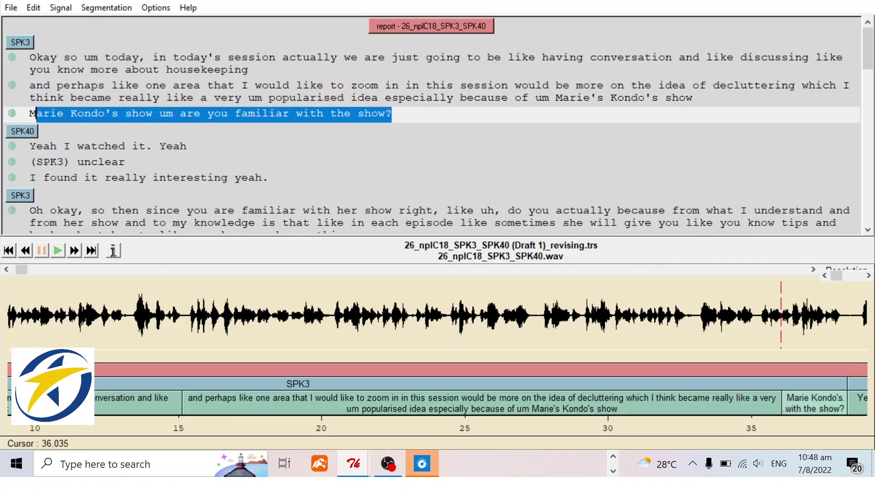
click(392, 113)
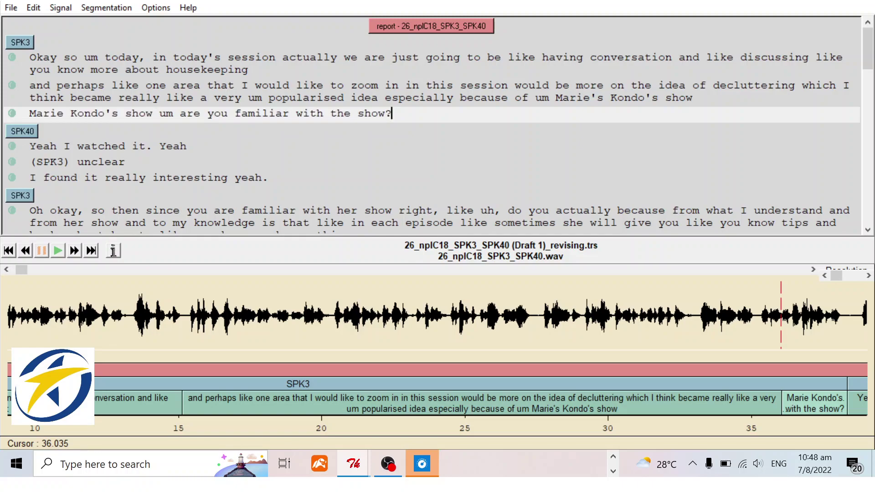
click(813, 412)
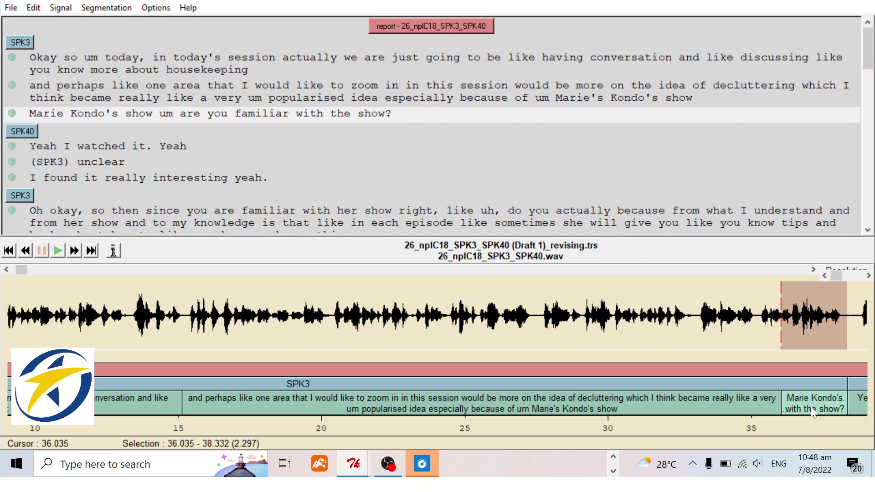
Delete the breakpoint before 'Marie Kondo's show…', merging it into the 'and perhaps like' segment
click(102, 12)
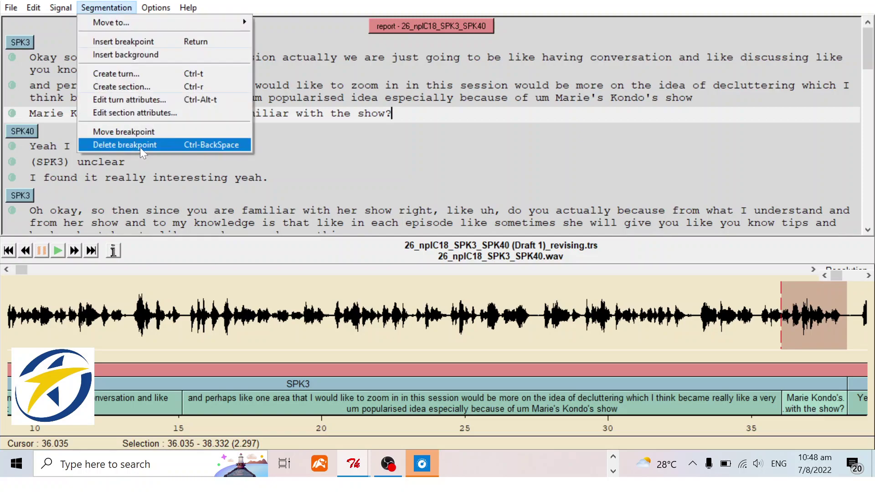
click(140, 147)
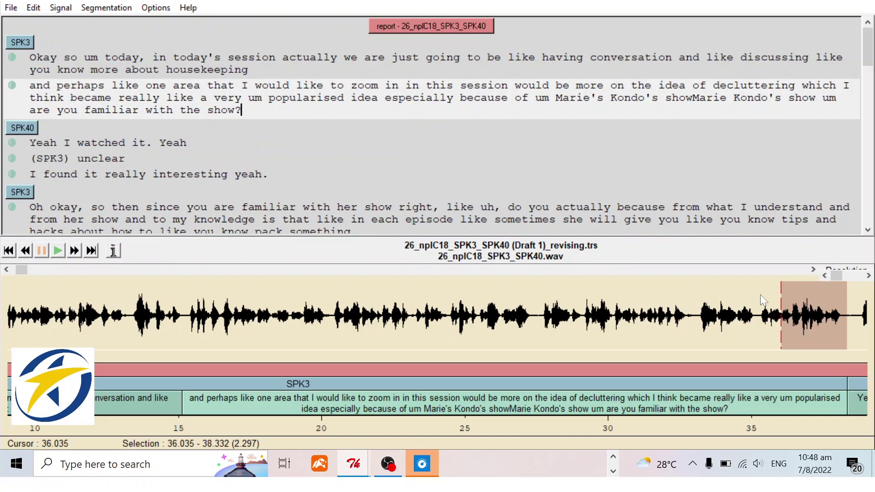
click(844, 316)
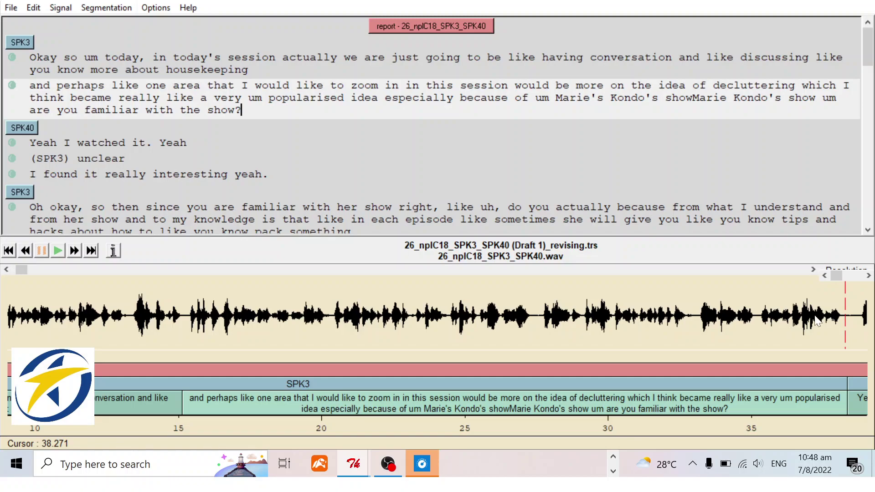
Replay the merged segment's audio (27.6–32.7 s, 33.0–38.4 s) to check the 'show Marie' words
click(696, 321)
click(536, 324)
drag(540, 319, 694, 322)
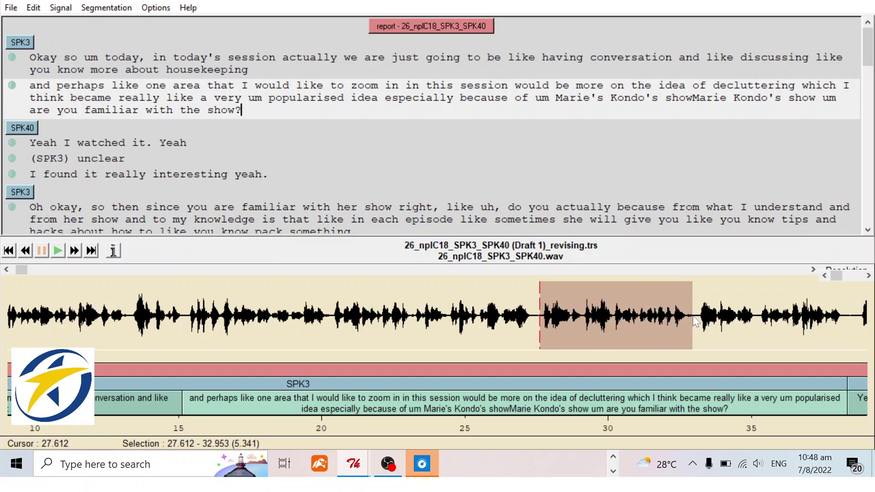
key(Tab)
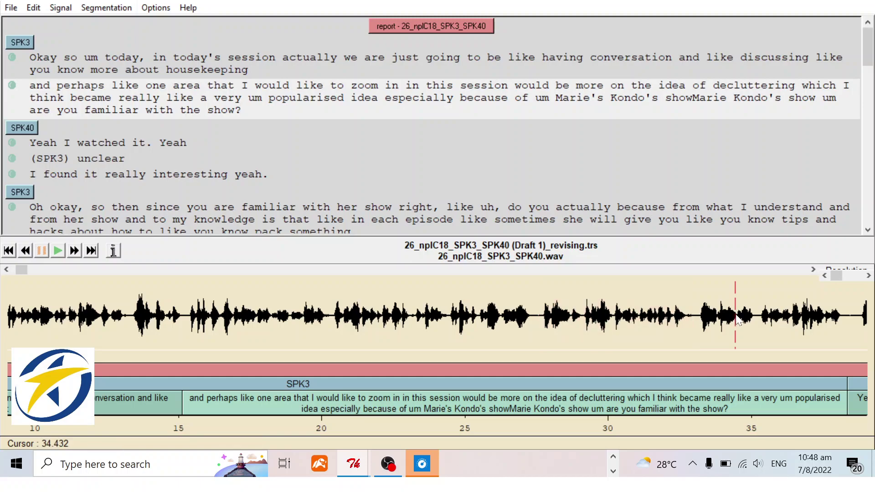
drag(695, 318, 851, 321)
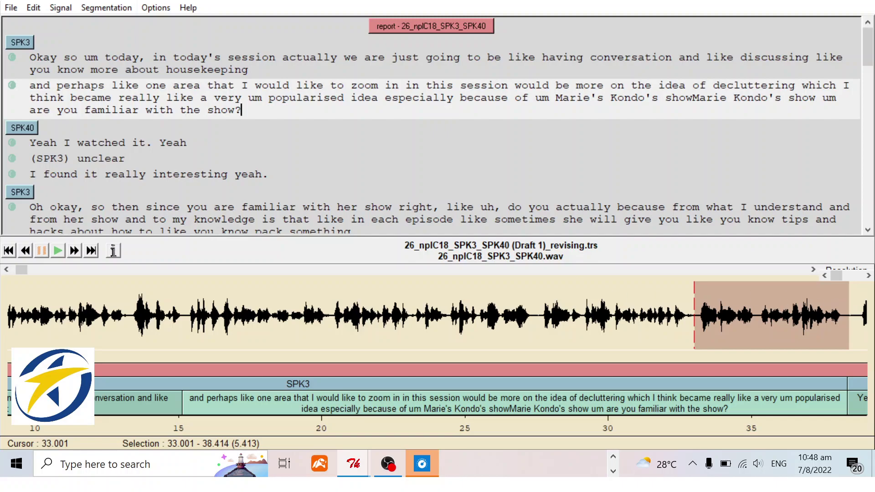
click(248, 85)
key(Tab)
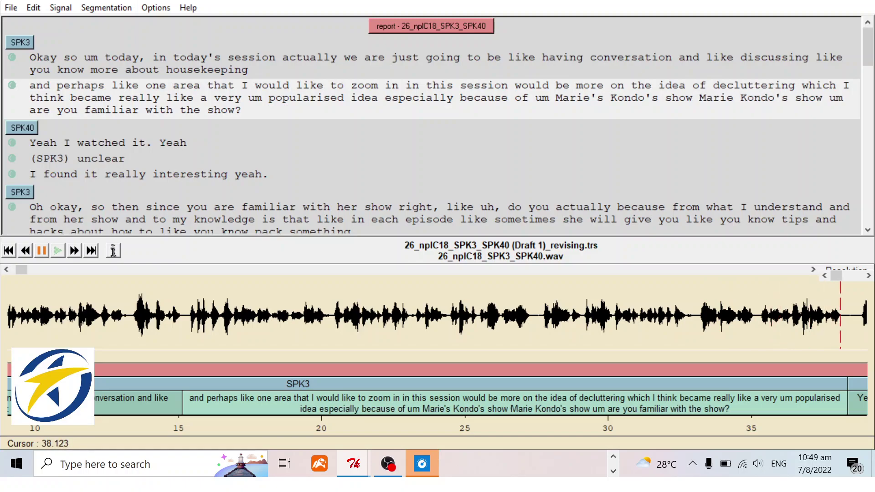
key(Tab)
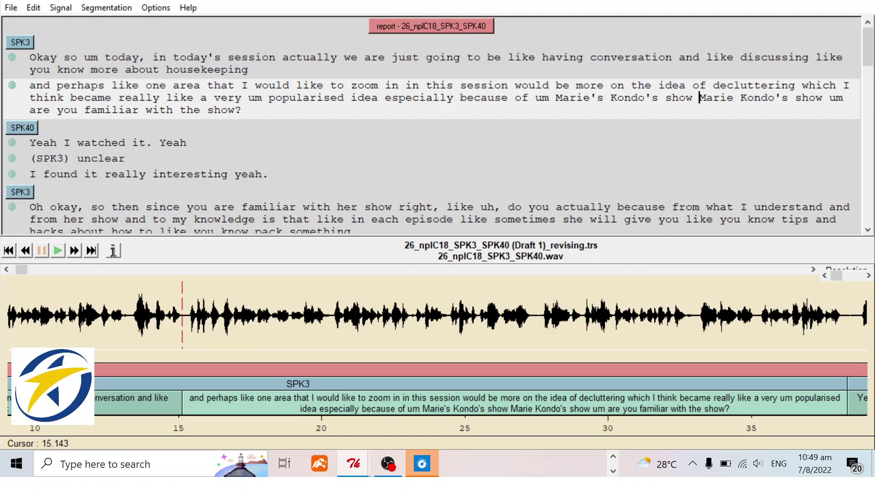
click(78, 69)
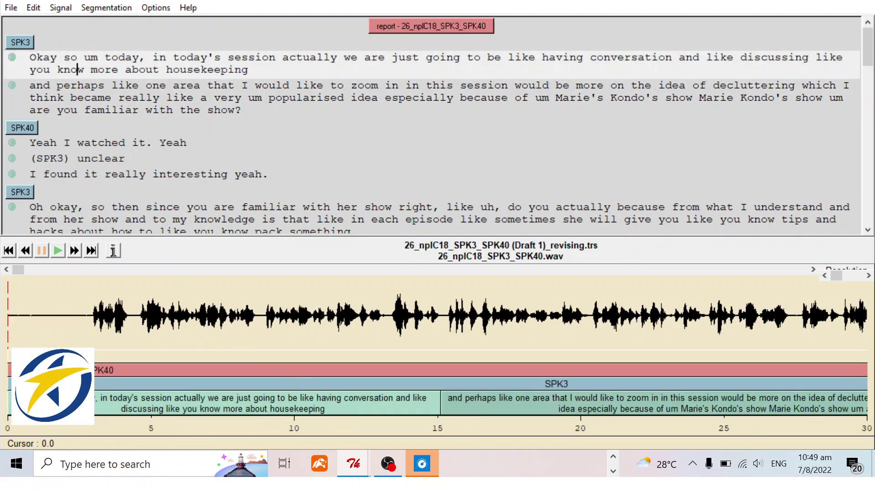